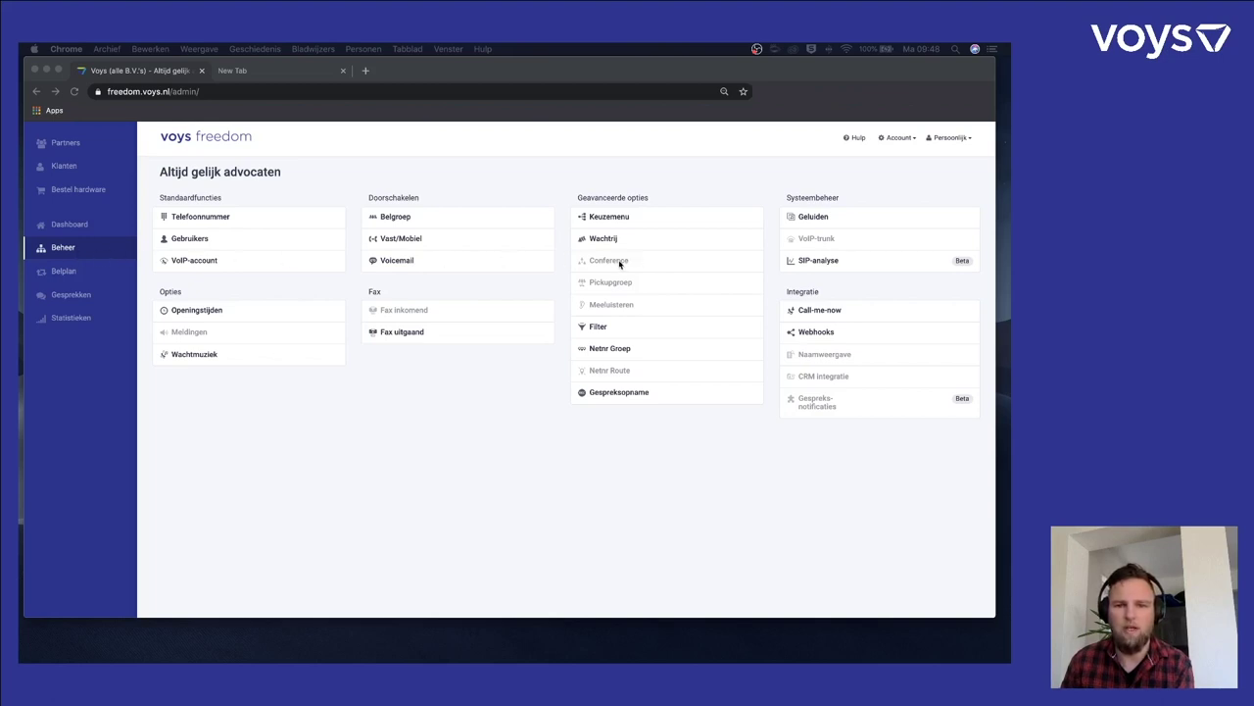
- Go to the Conferences page under Geavanceerde opties and start adding a conference
{"action": "left_click", "coordinate": [617, 263]}
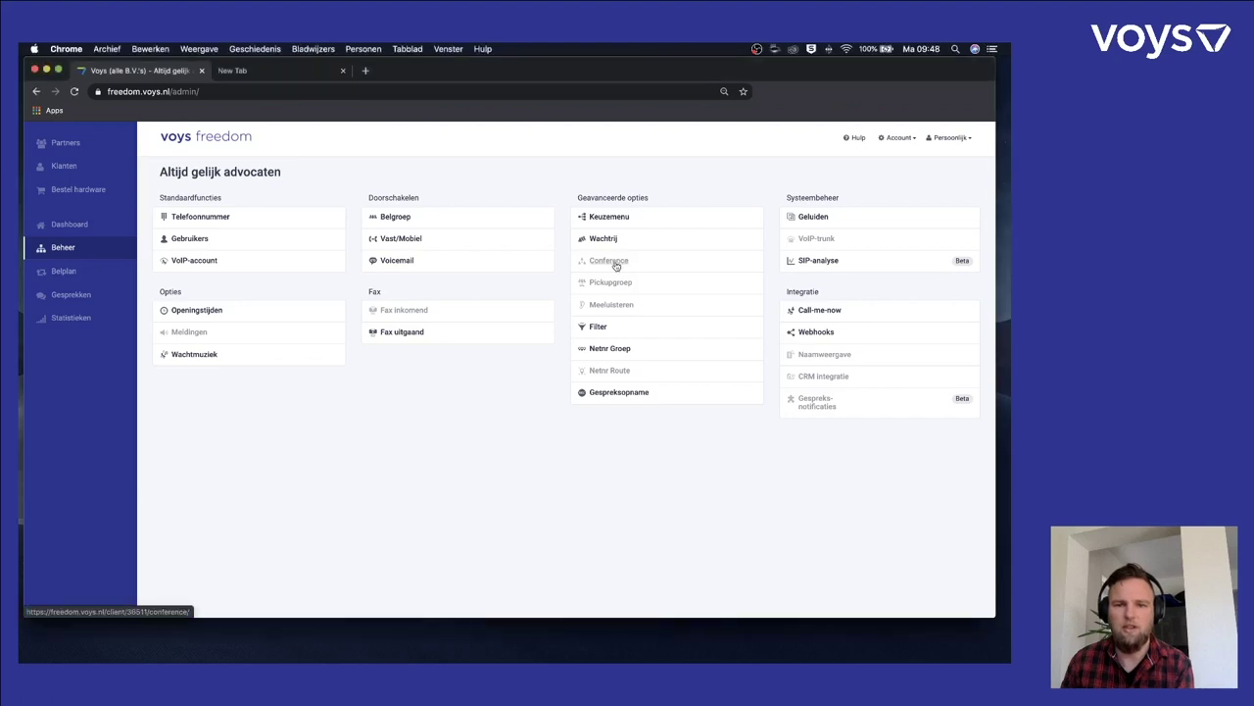
{"action": "left_click", "coordinate": [615, 264]}
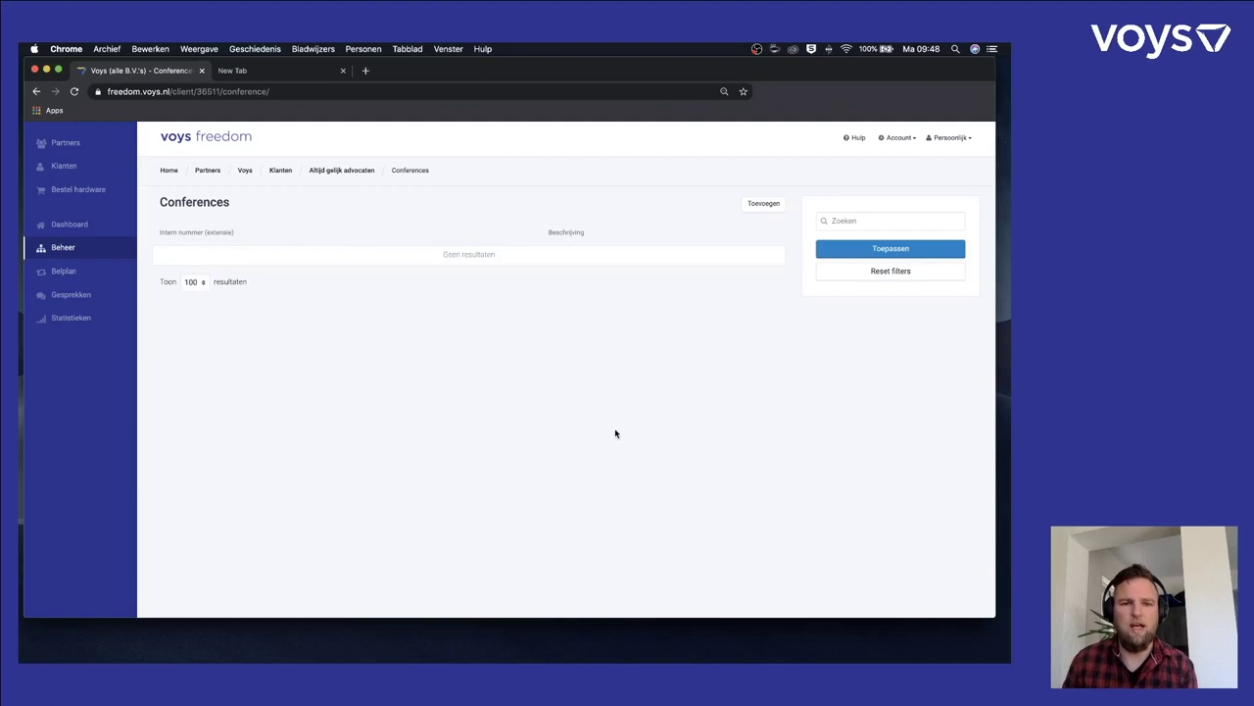
{"action": "left_click", "coordinate": [758, 206]}
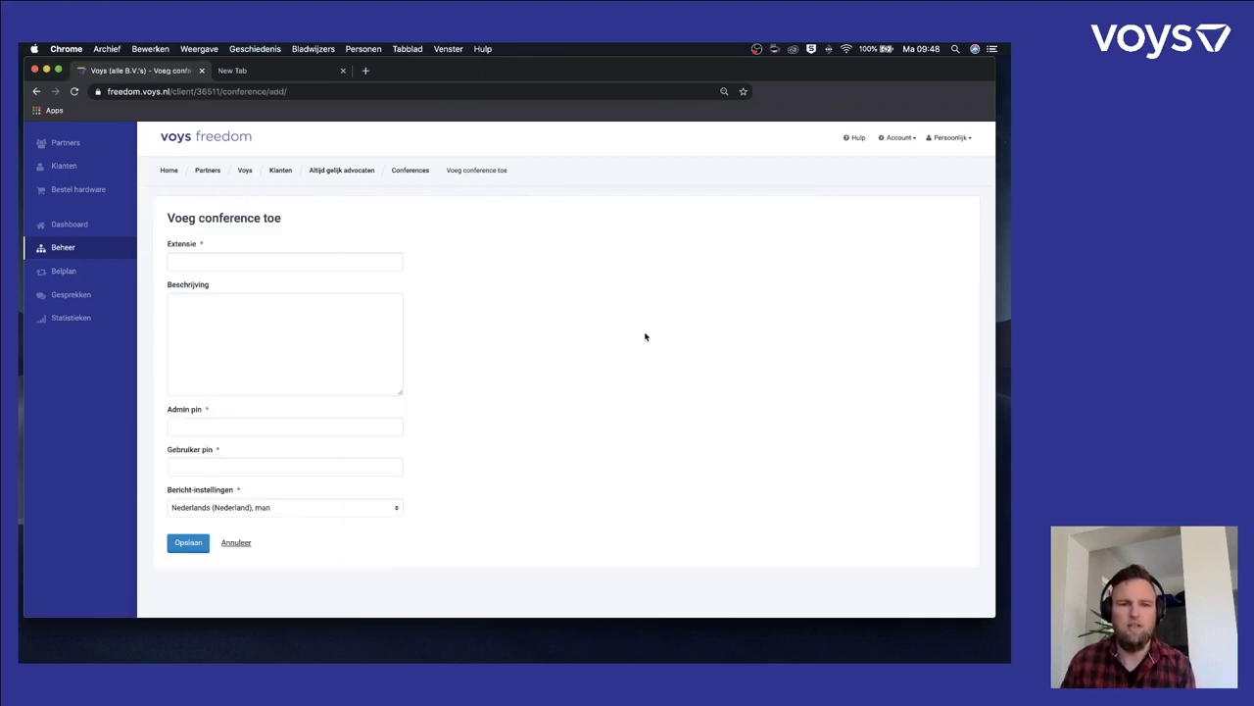
- Enter extension 250 and description 'conf', then fill in the admin and user PINs
{"action": "left_click", "coordinate": [346, 263]}
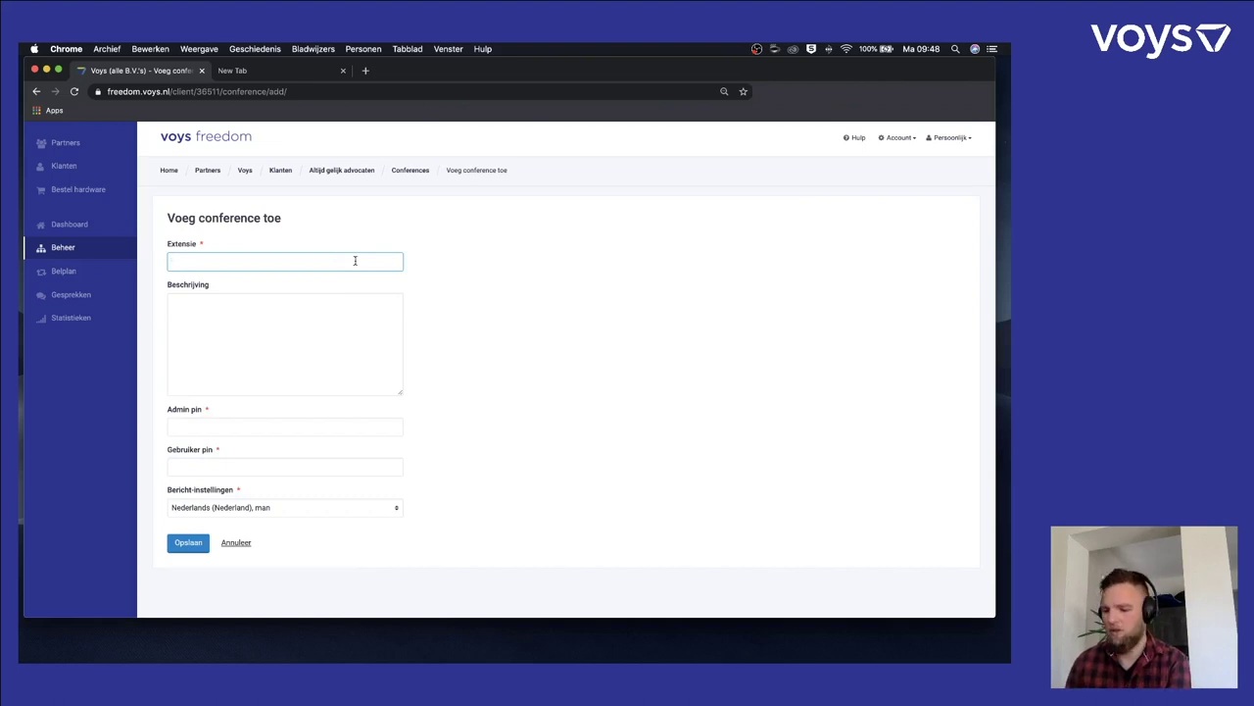
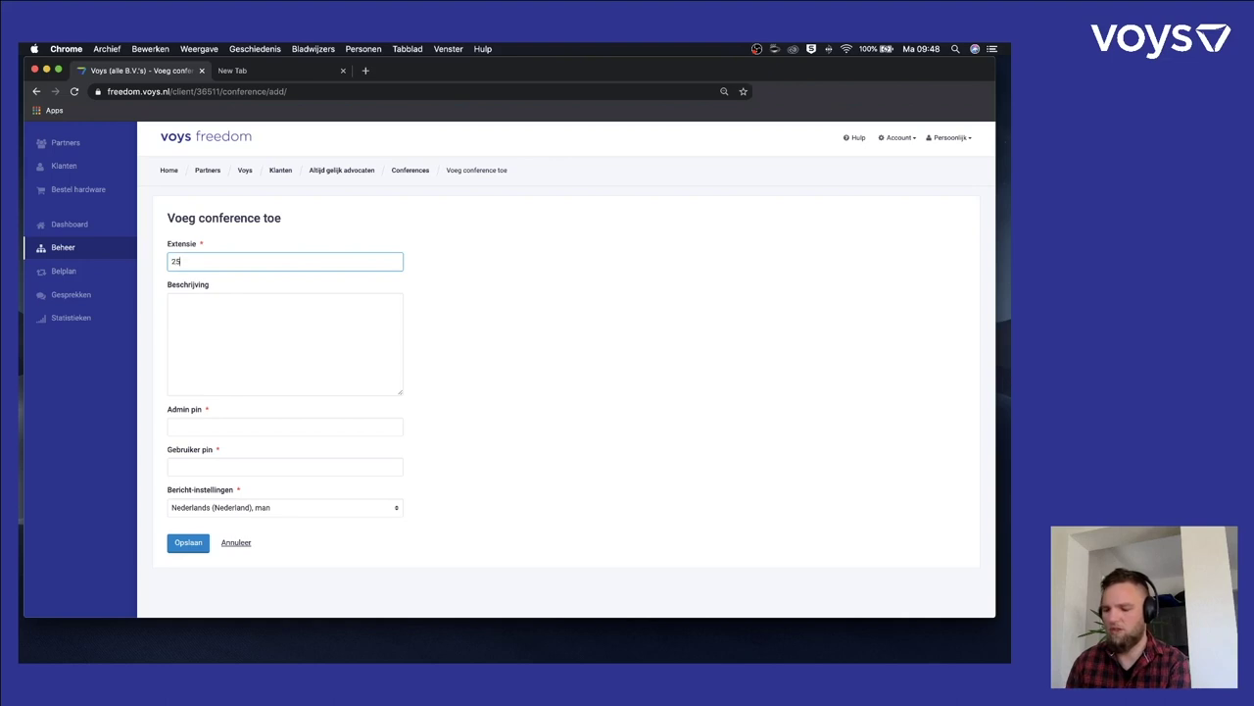
{"action": "left_click", "coordinate": [347, 319]}
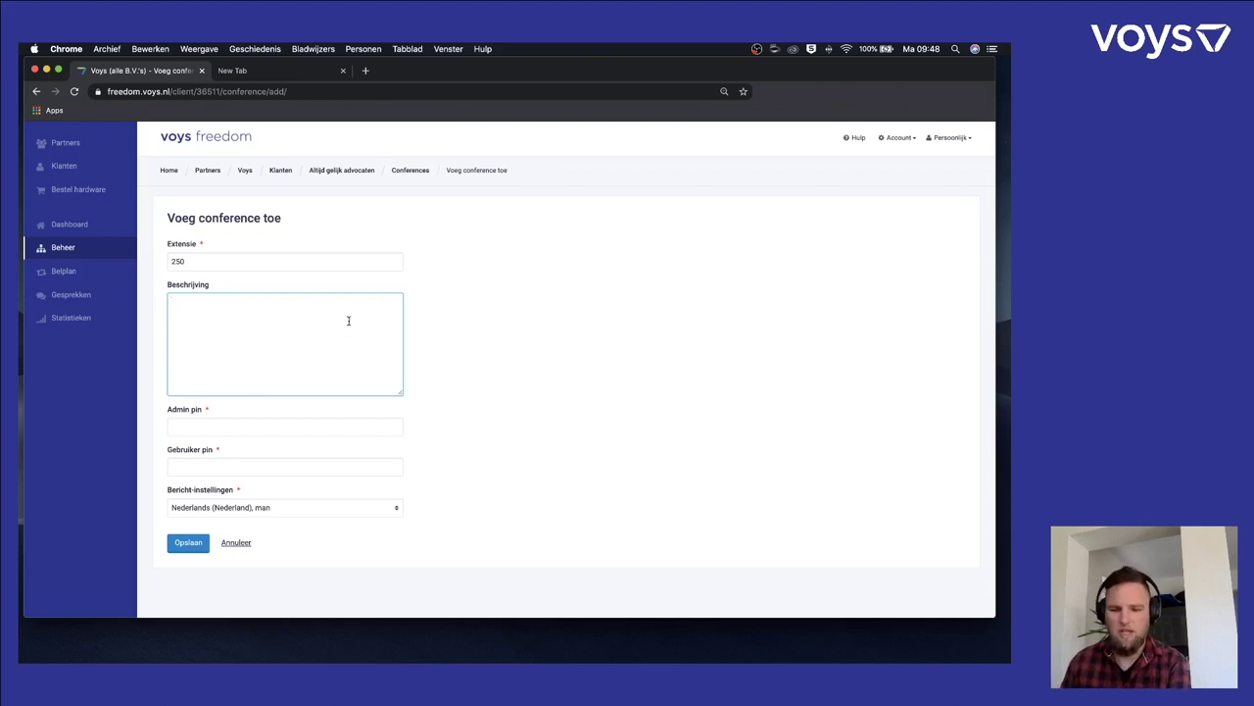
{"action": "type", "text": "conf"}
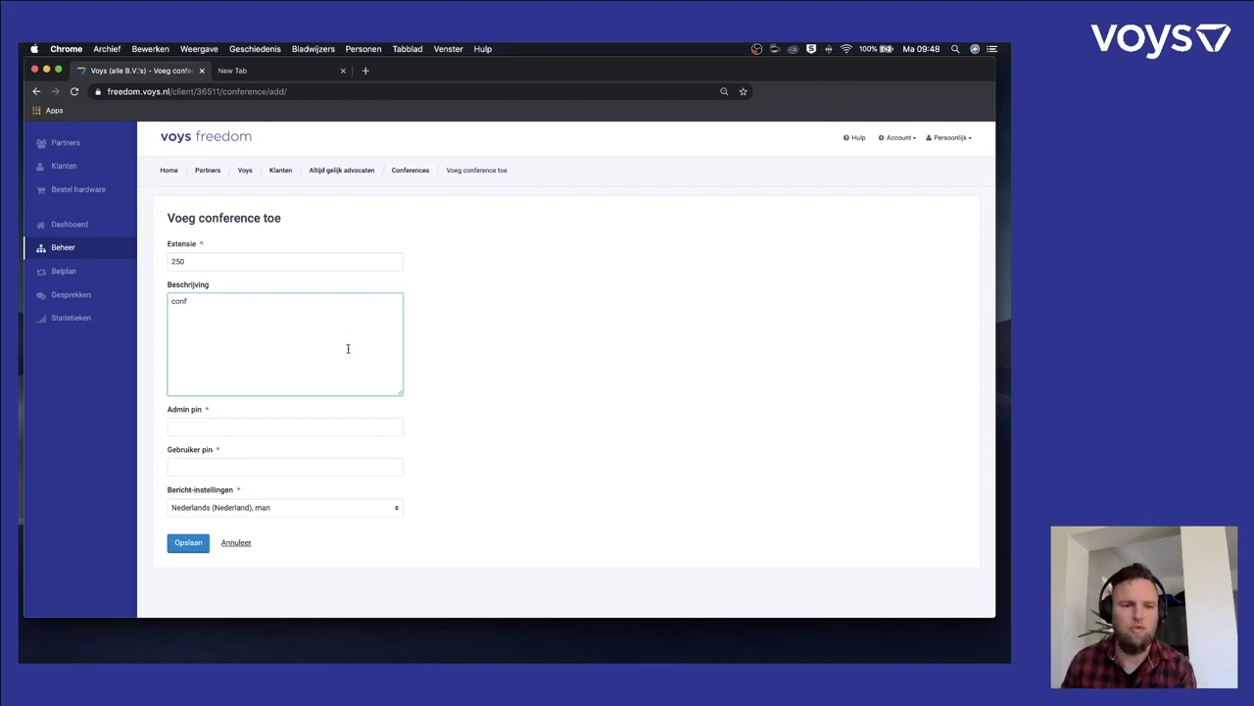
{"action": "left_click", "coordinate": [315, 427]}
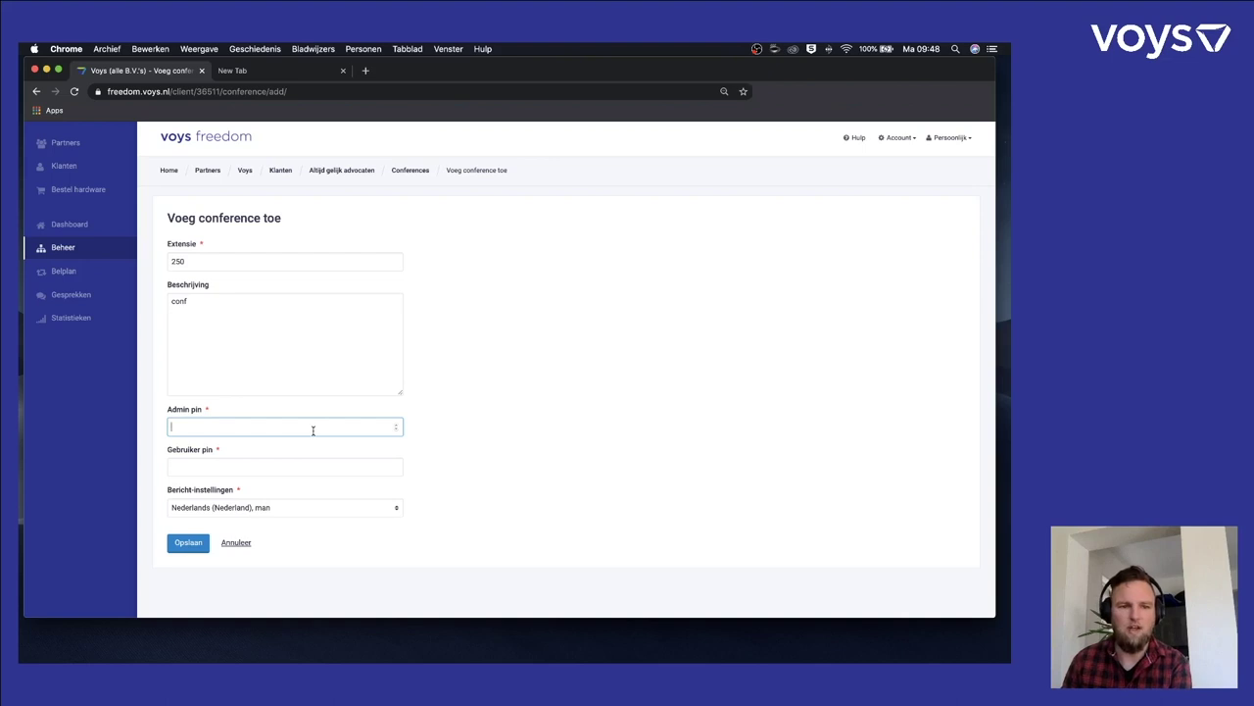
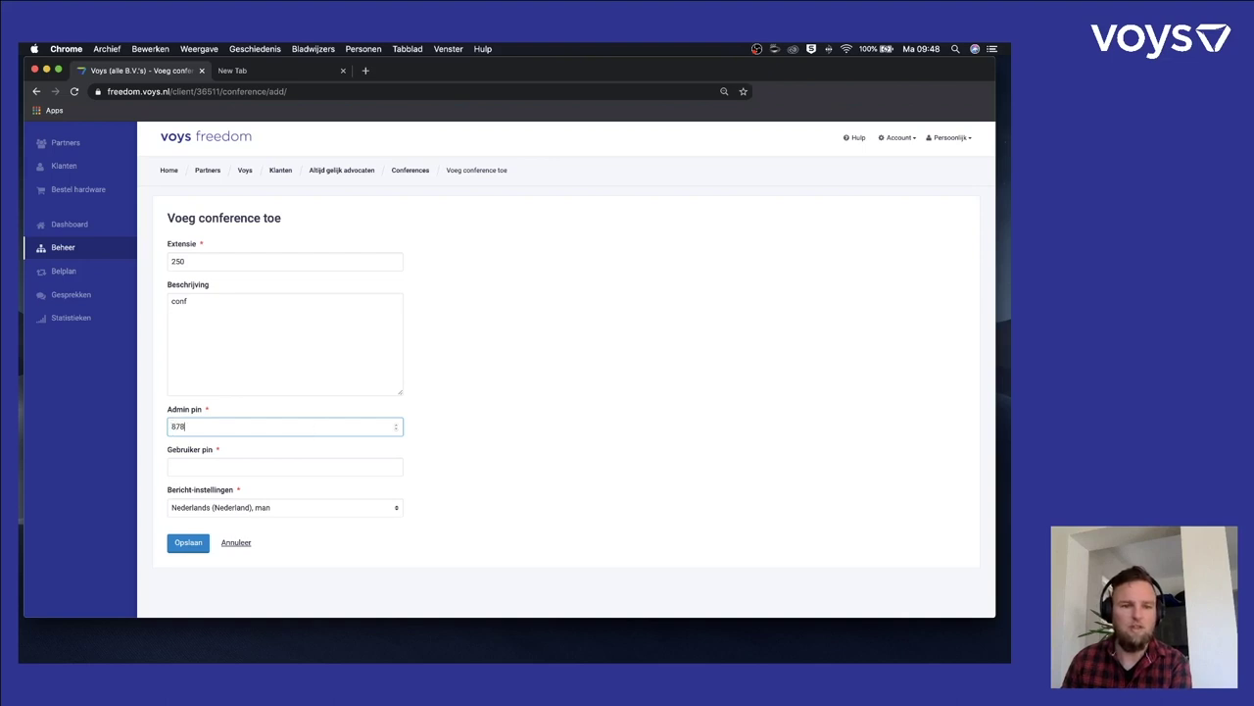
{"action": "left_click", "coordinate": [361, 463]}
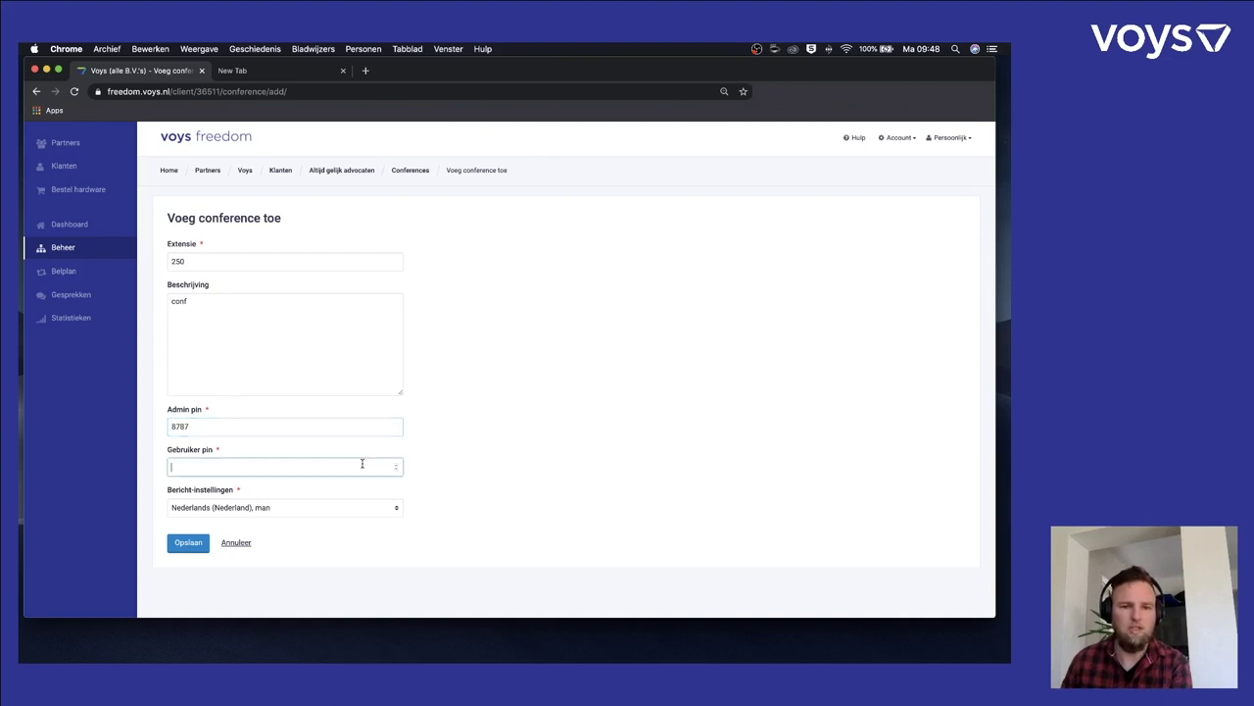
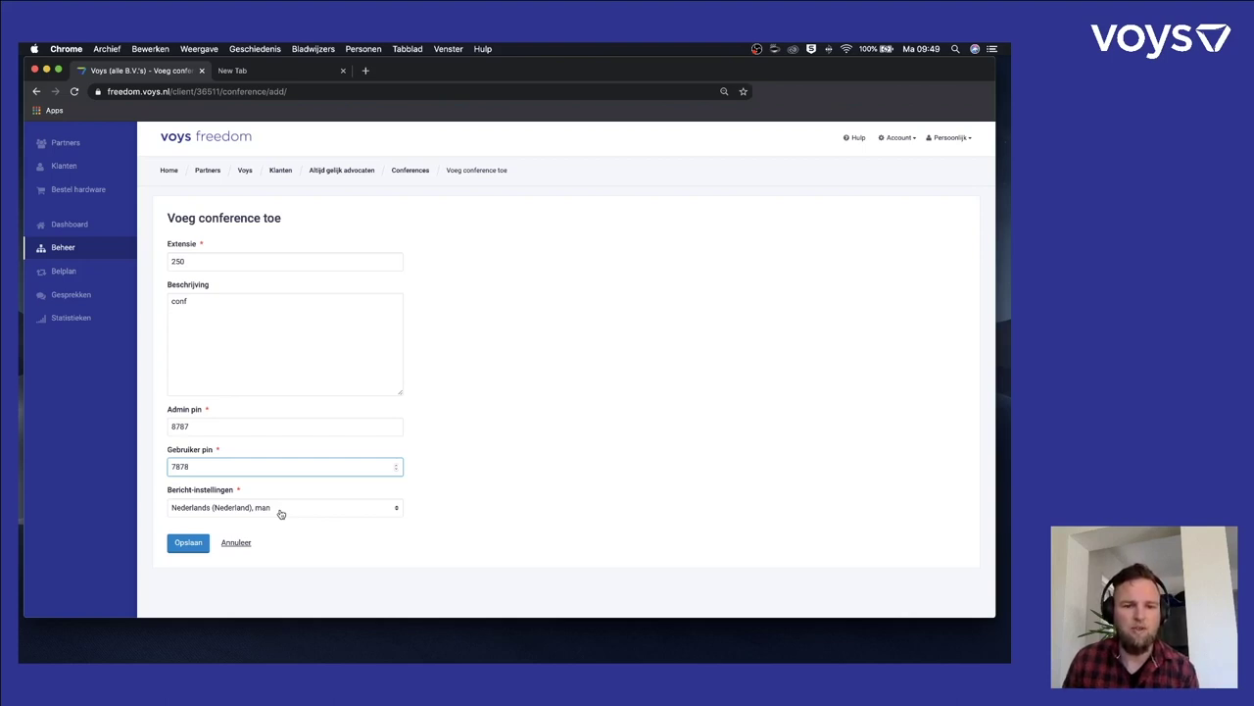
- Set the announcements to Nederlands (Nederland), vrouw and save conference 250
{"action": "left_click", "coordinate": [280, 513]}
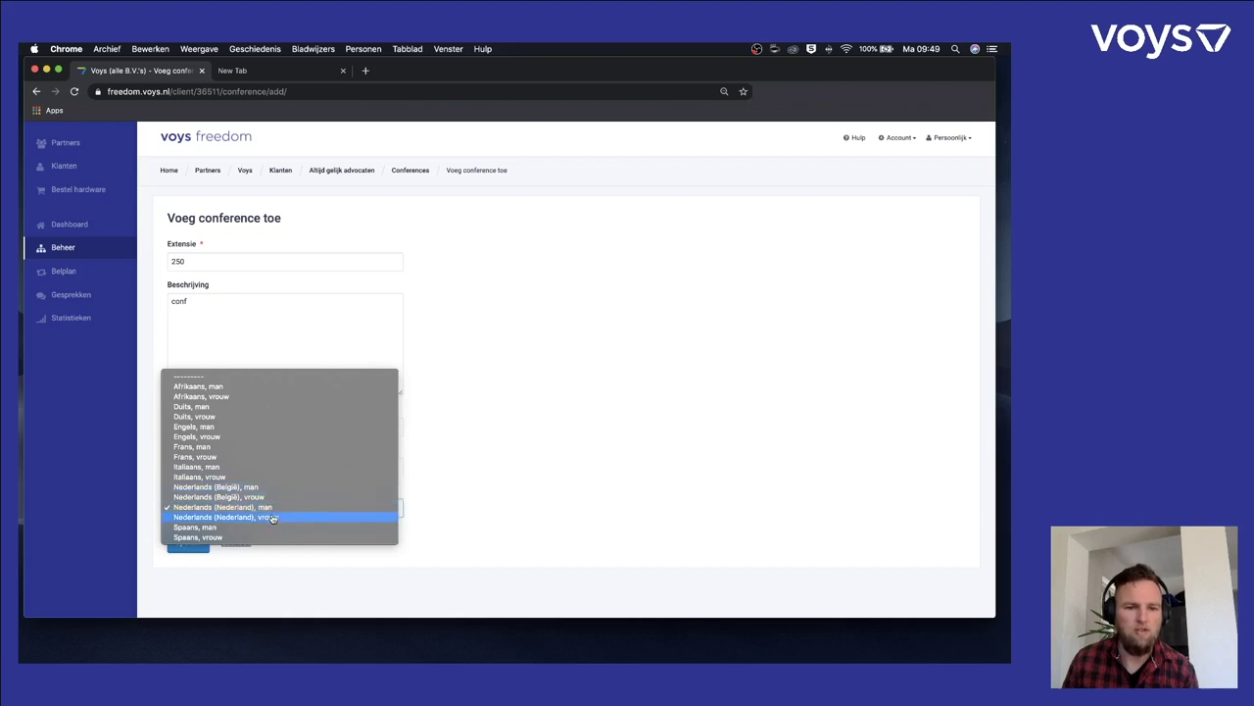
{"action": "left_click", "coordinate": [272, 517]}
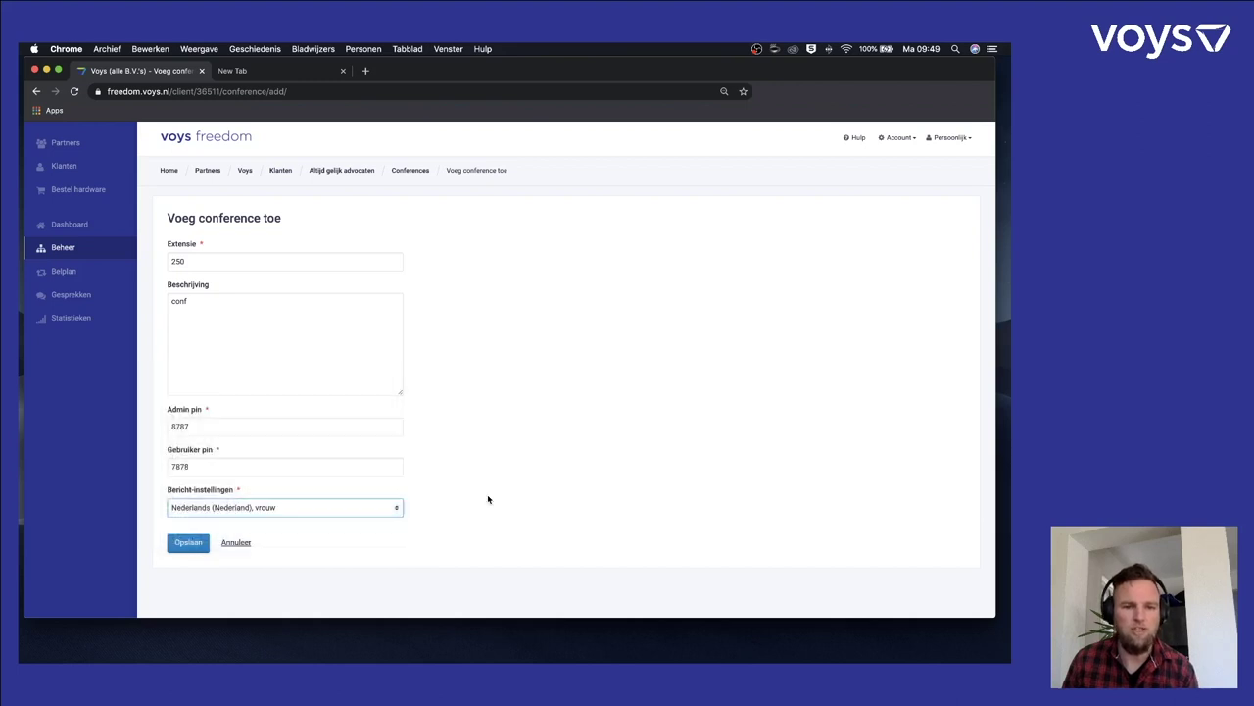
{"action": "left_click", "coordinate": [189, 543]}
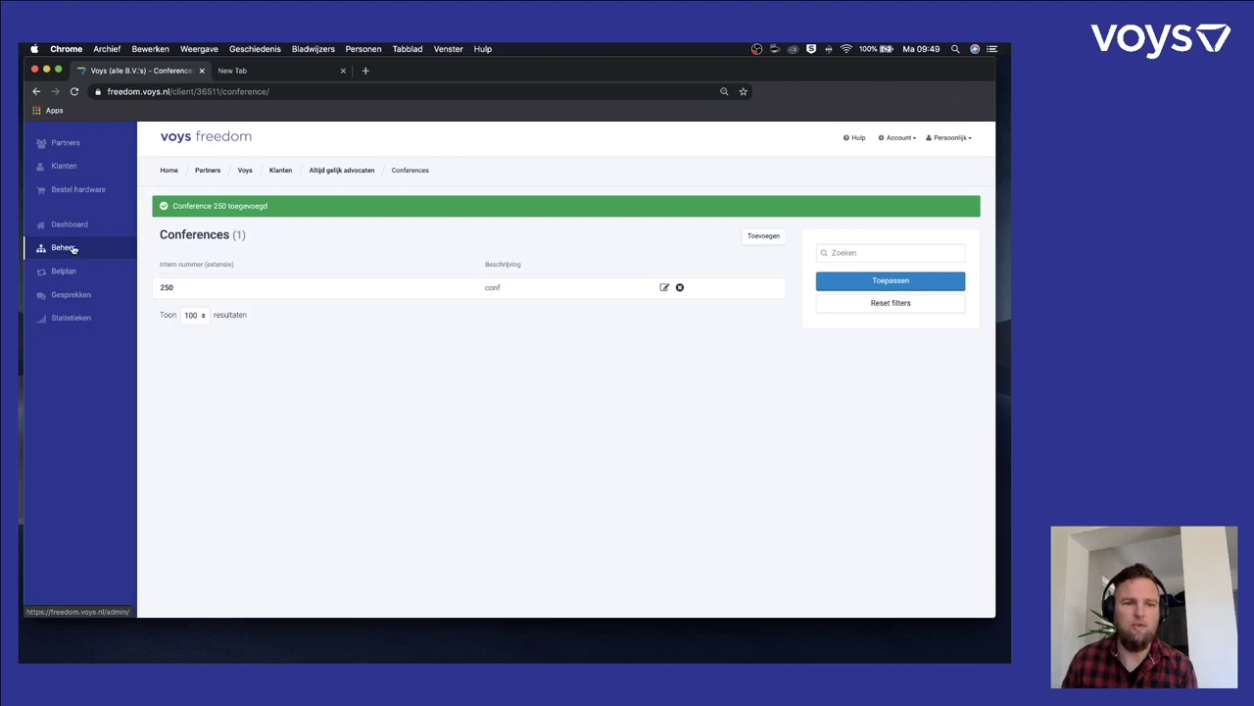
- Check the Telefoonnummer list under Beheer, then go to the Belplannen list
{"action": "left_click", "coordinate": [71, 249]}
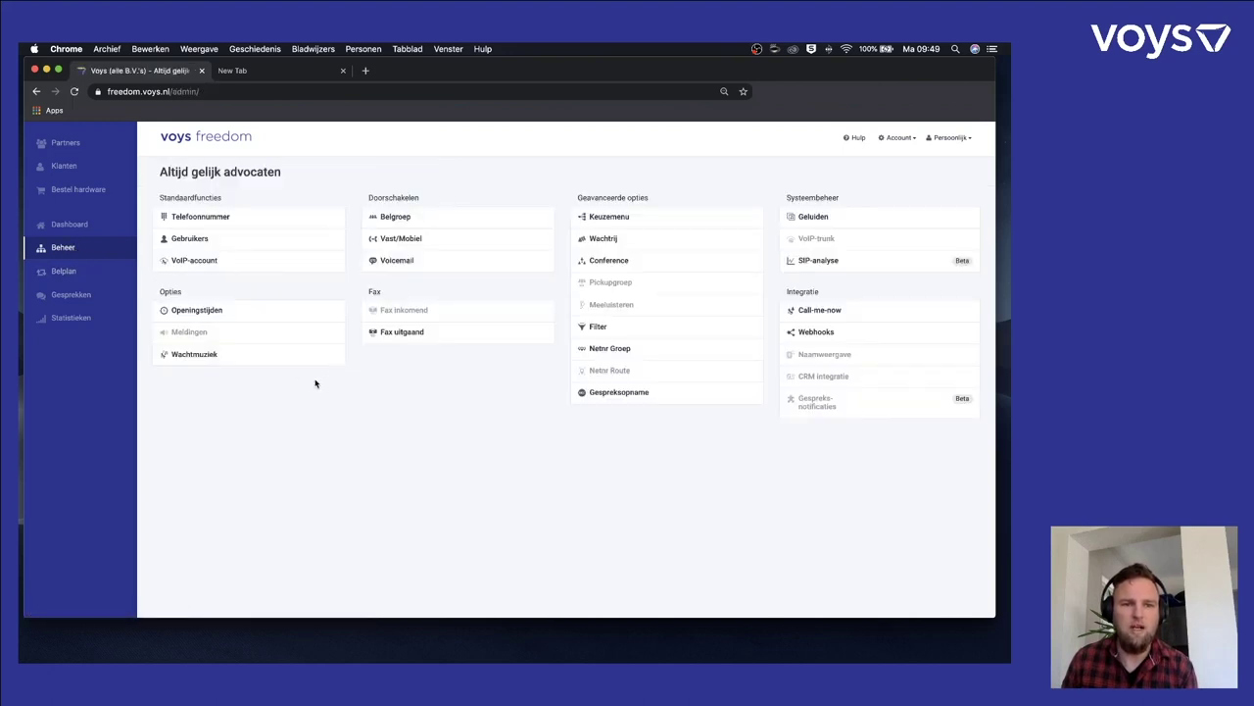
{"action": "left_click", "coordinate": [216, 221]}
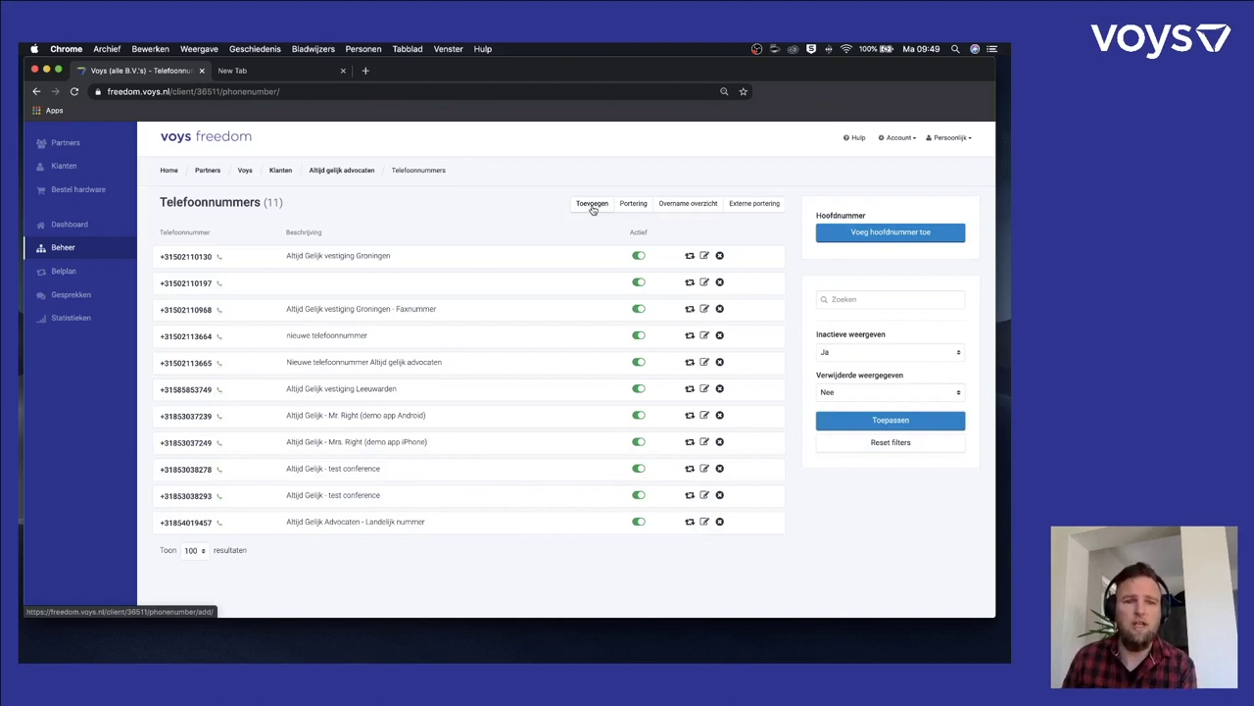
{"action": "left_click", "coordinate": [64, 251]}
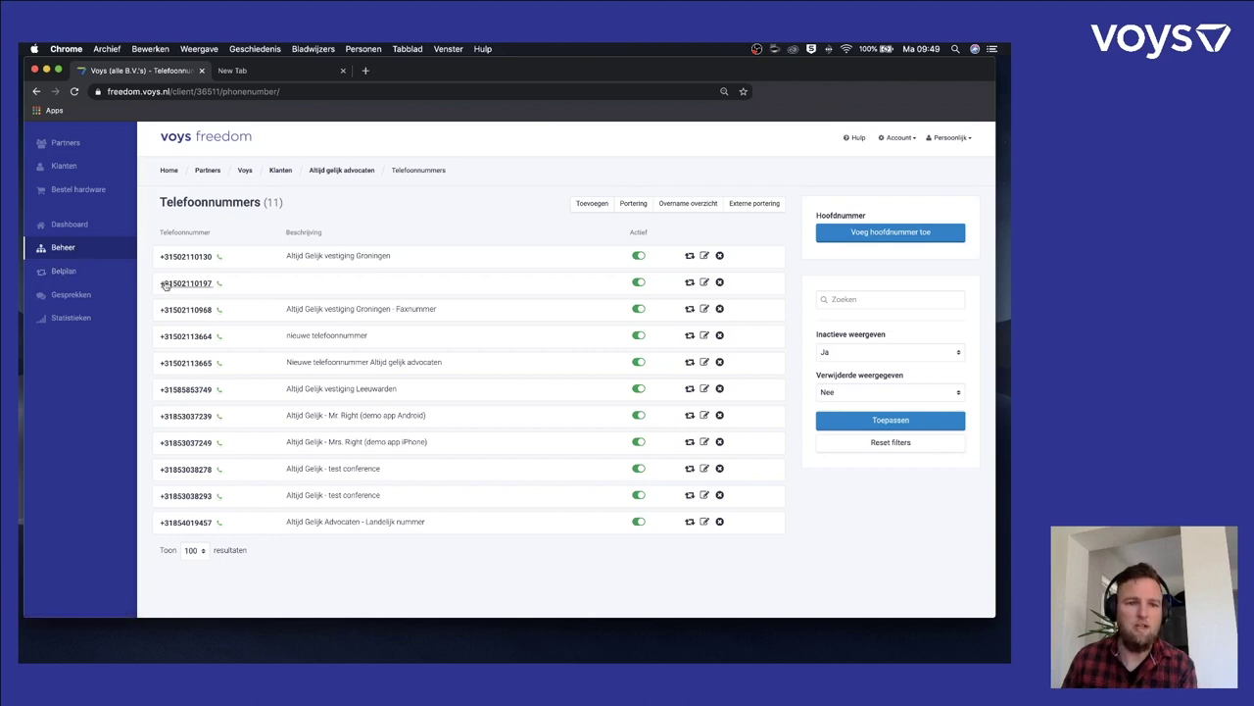
{"action": "left_click", "coordinate": [66, 272]}
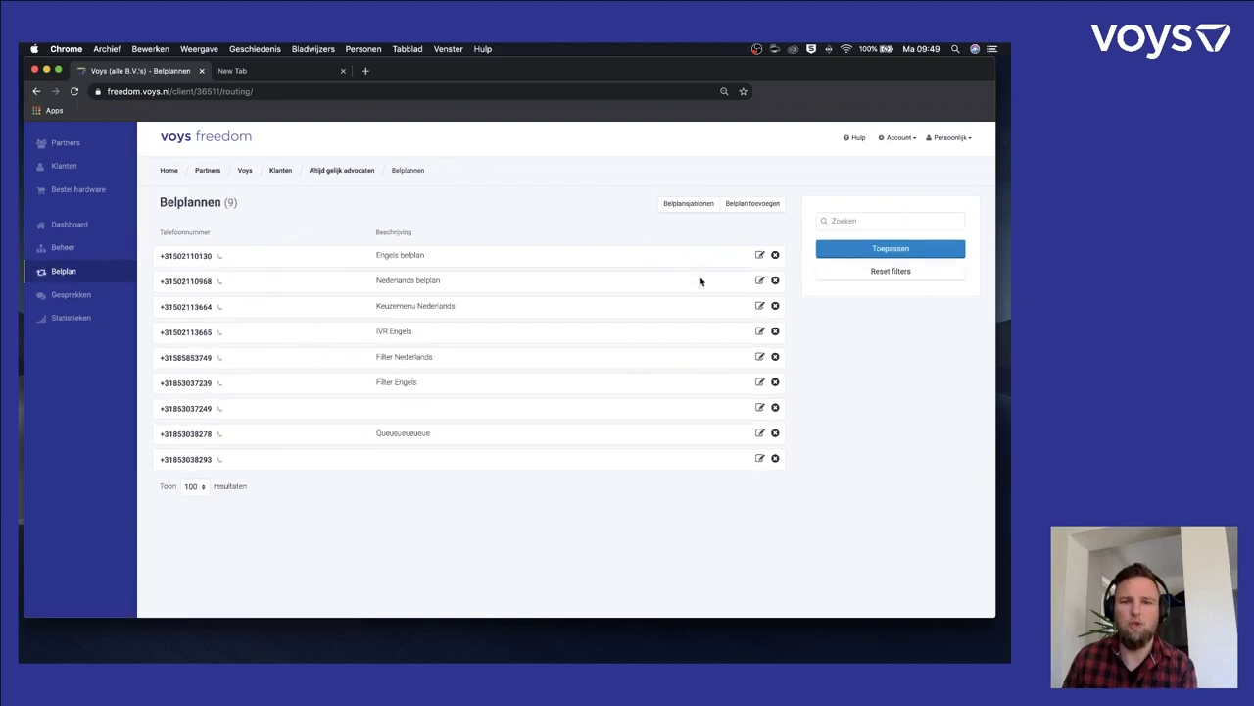
- Create a call plan for the first suggested number, described 'conference', and continue to Stap 2
{"action": "left_click", "coordinate": [749, 209]}
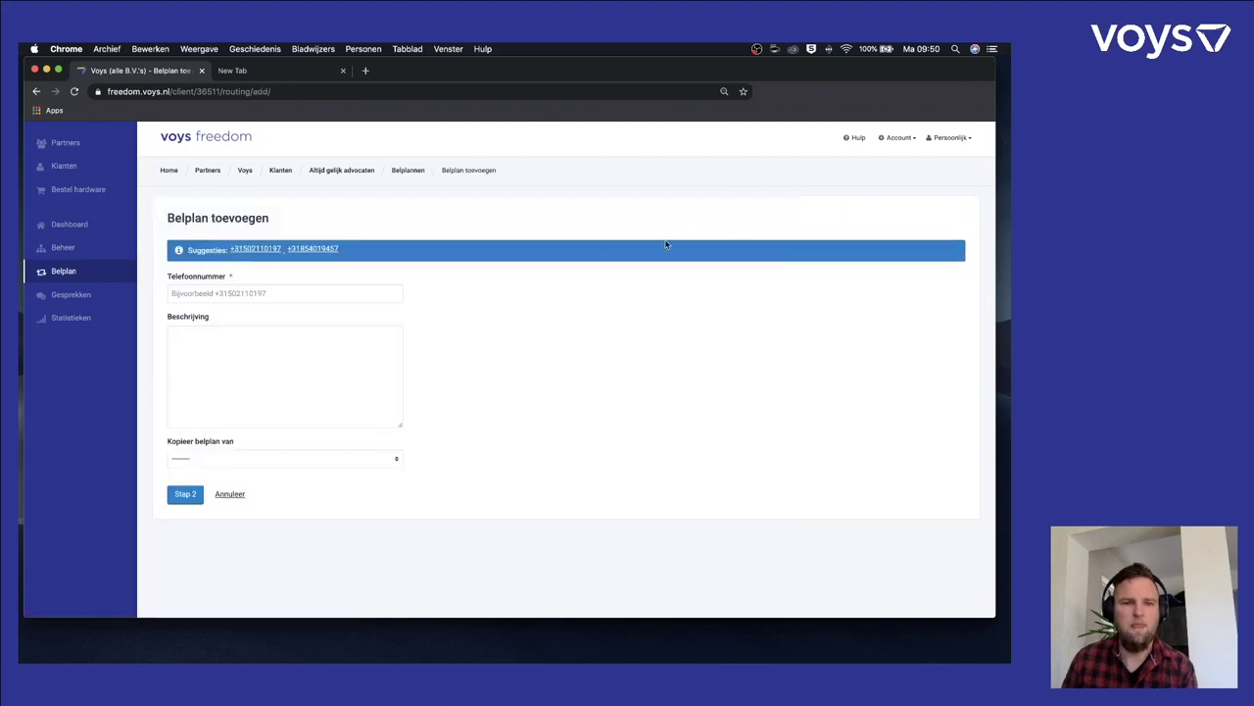
{"action": "left_click", "coordinate": [259, 251]}
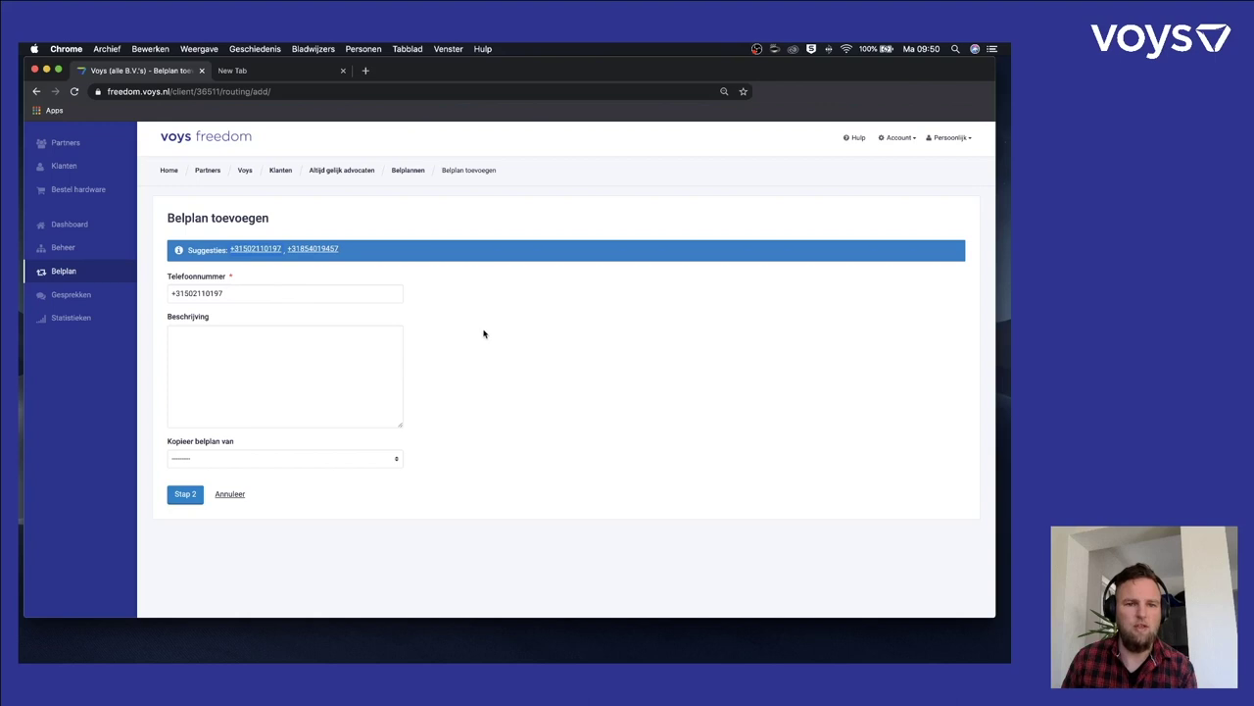
{"action": "left_click", "coordinate": [319, 349]}
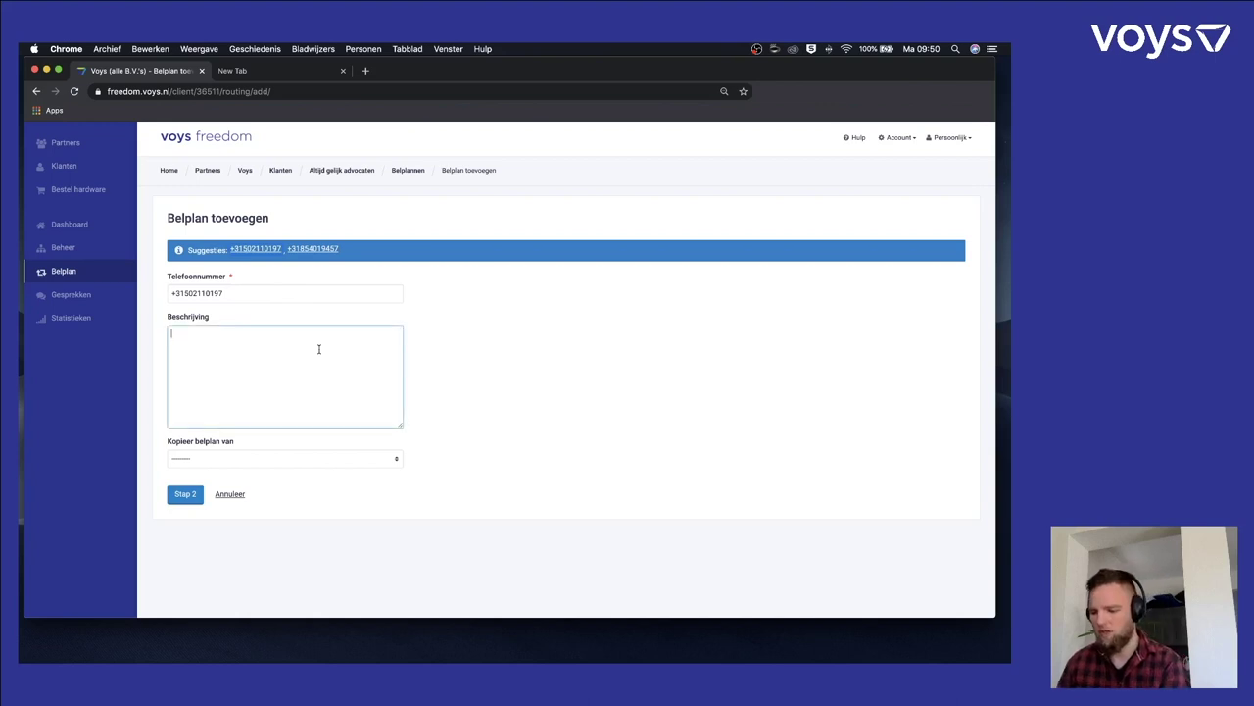
{"action": "type", "text": "conference"}
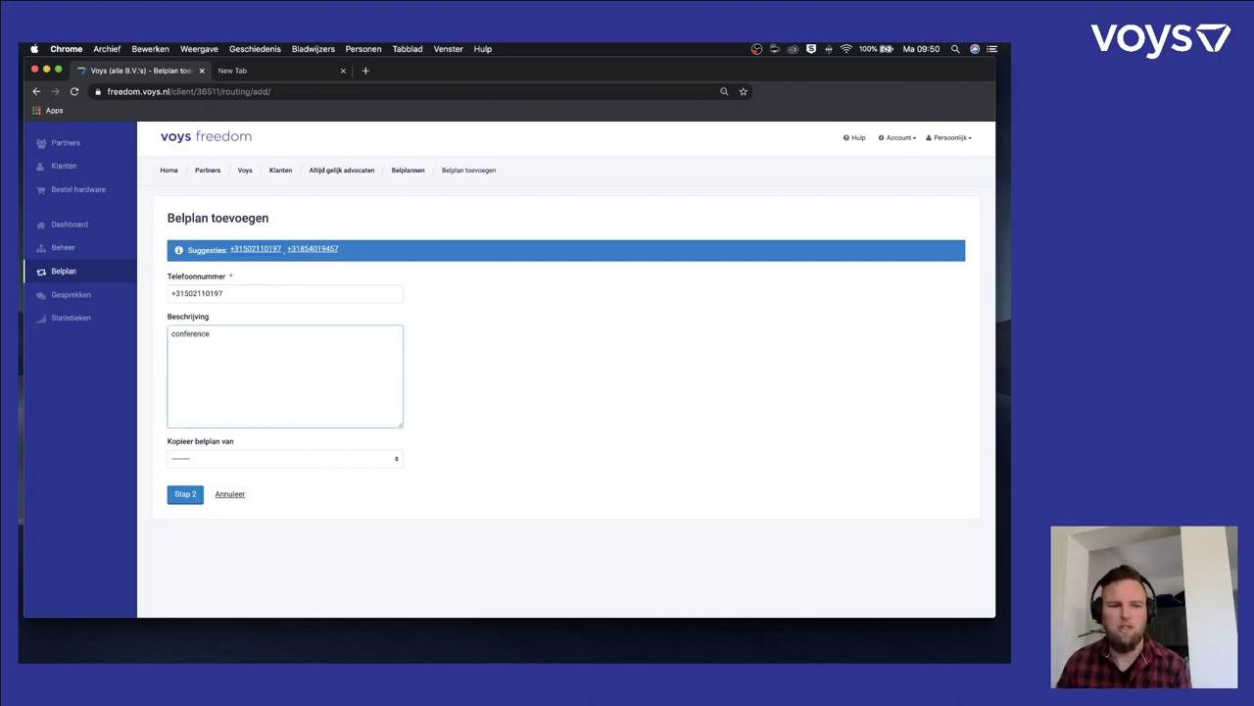
{"action": "left_click", "coordinate": [185, 494]}
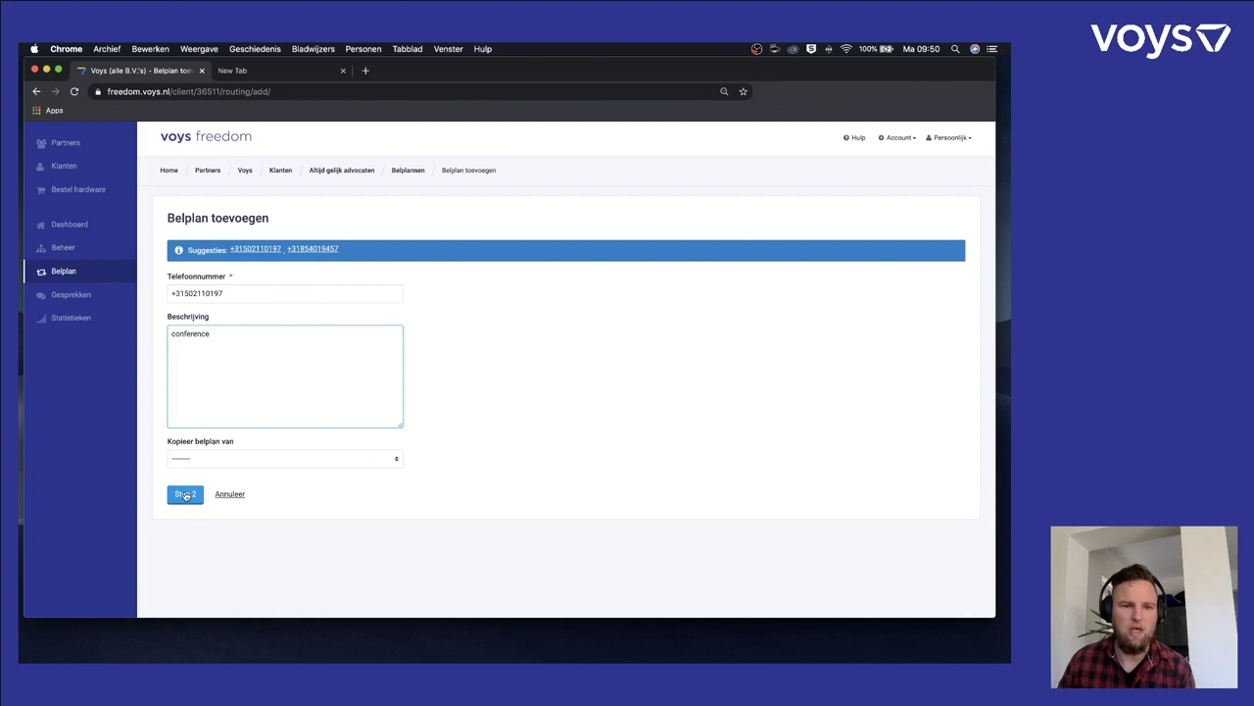
{"action": "left_click", "coordinate": [186, 495]}
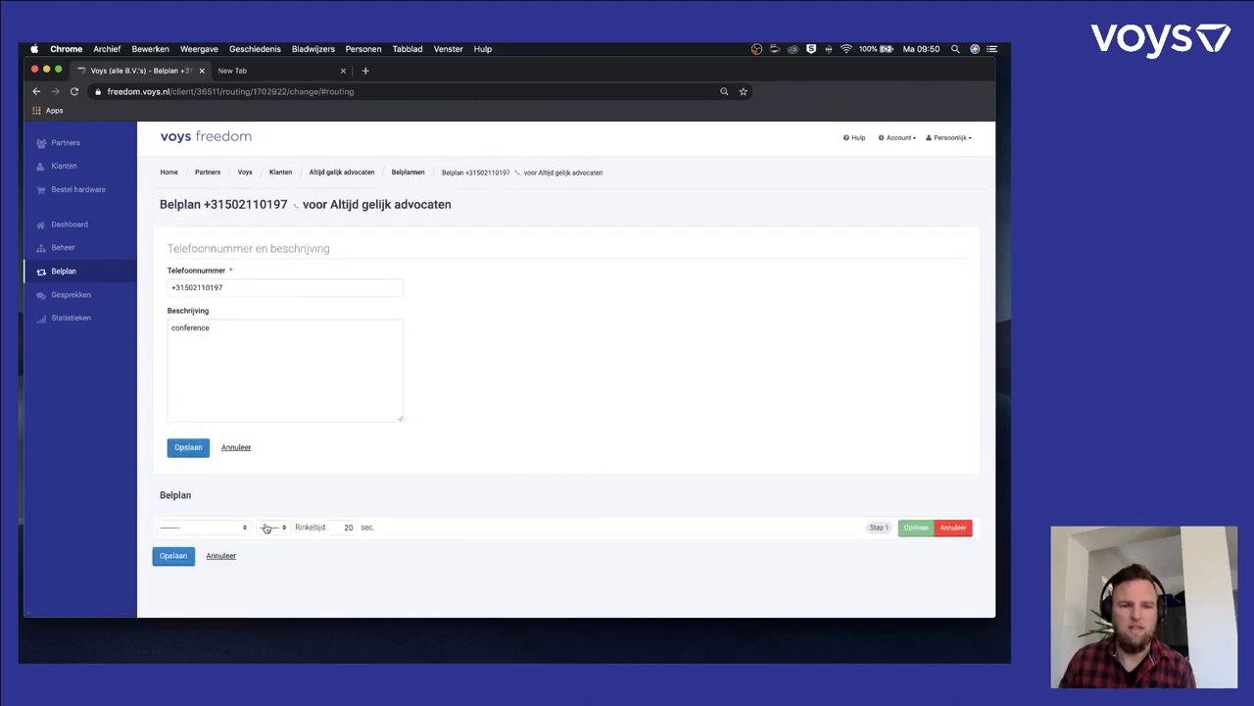
- Route the call plan to Conference 250, confirm that step, and save the plan
{"action": "left_click", "coordinate": [230, 529]}
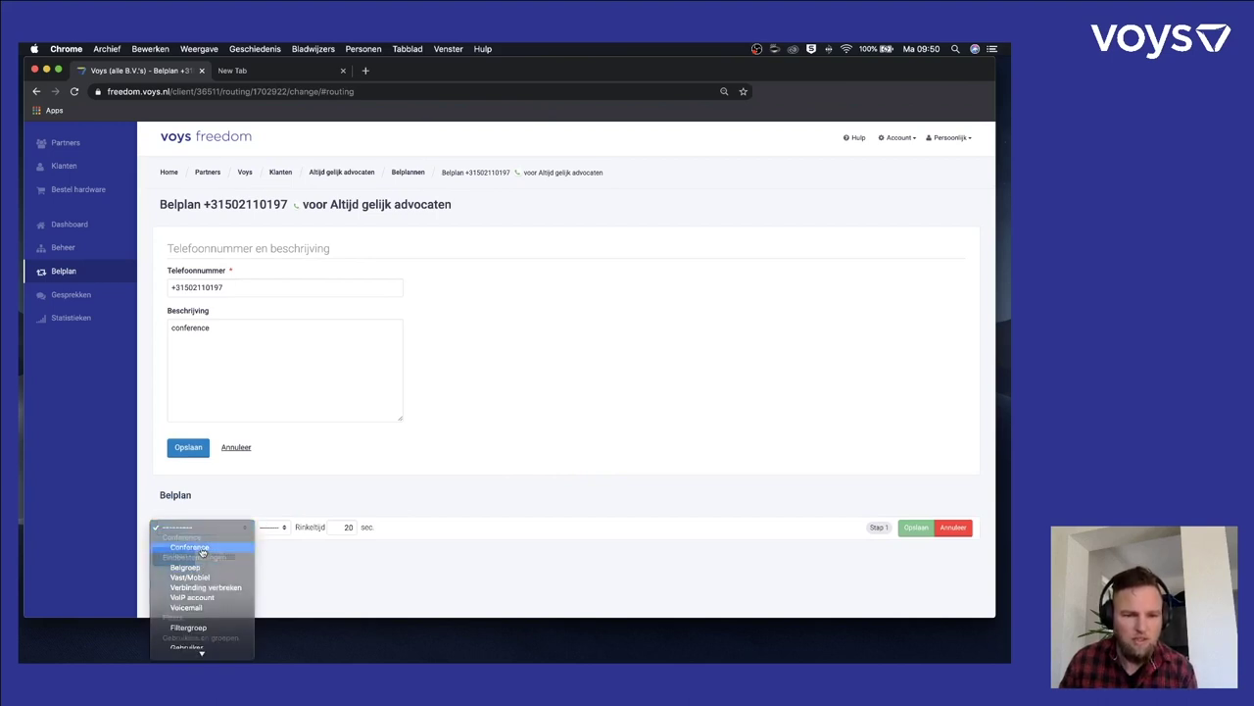
{"action": "left_click", "coordinate": [203, 552]}
{"action": "left_click", "coordinate": [280, 528]}
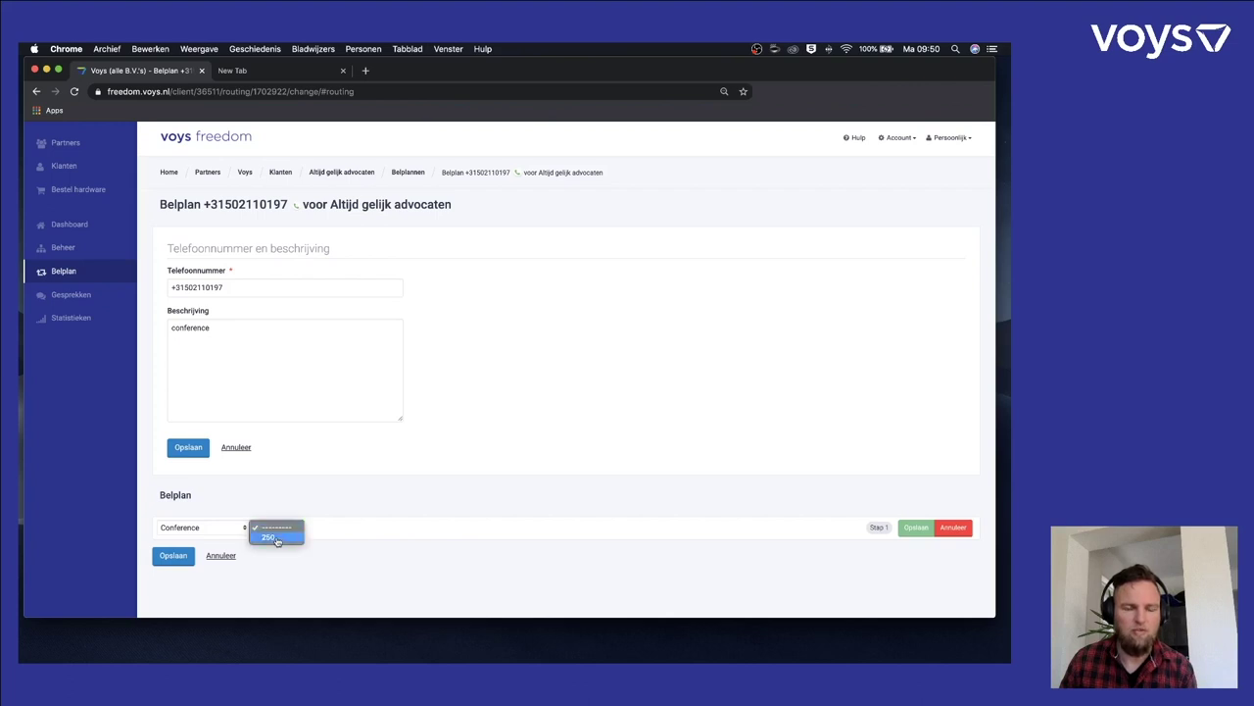
{"action": "left_click", "coordinate": [277, 538]}
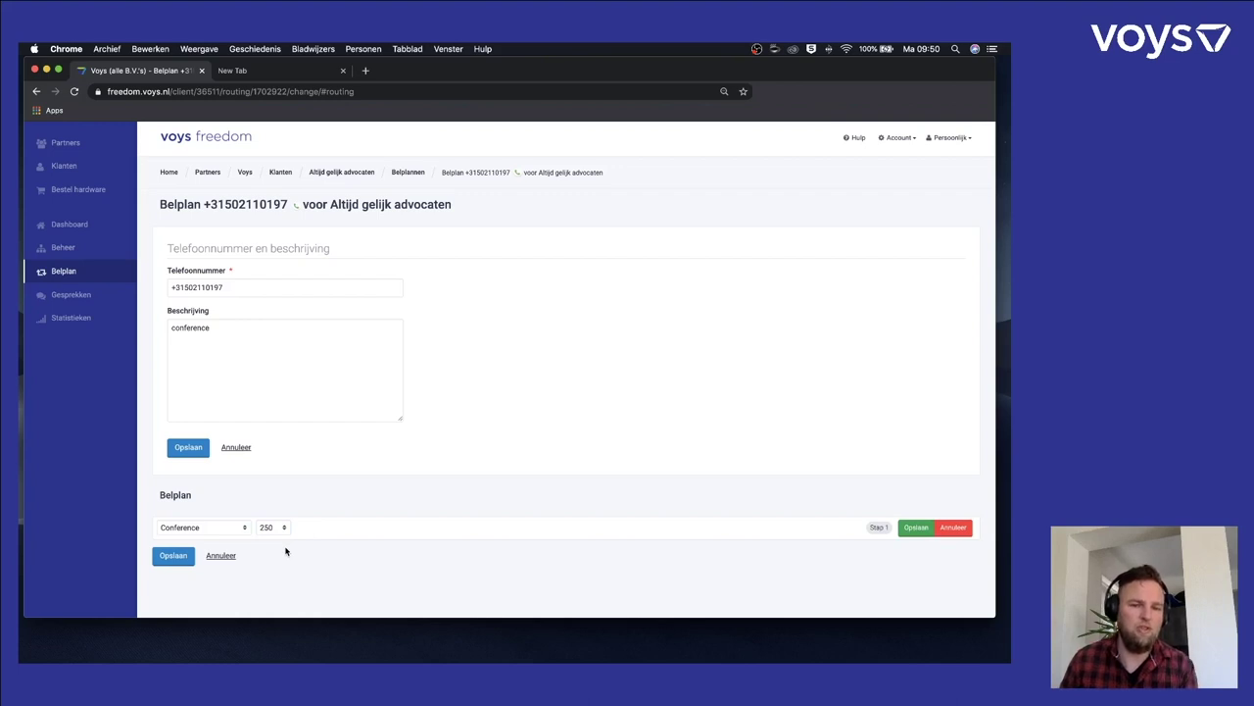
{"action": "left_click", "coordinate": [914, 527]}
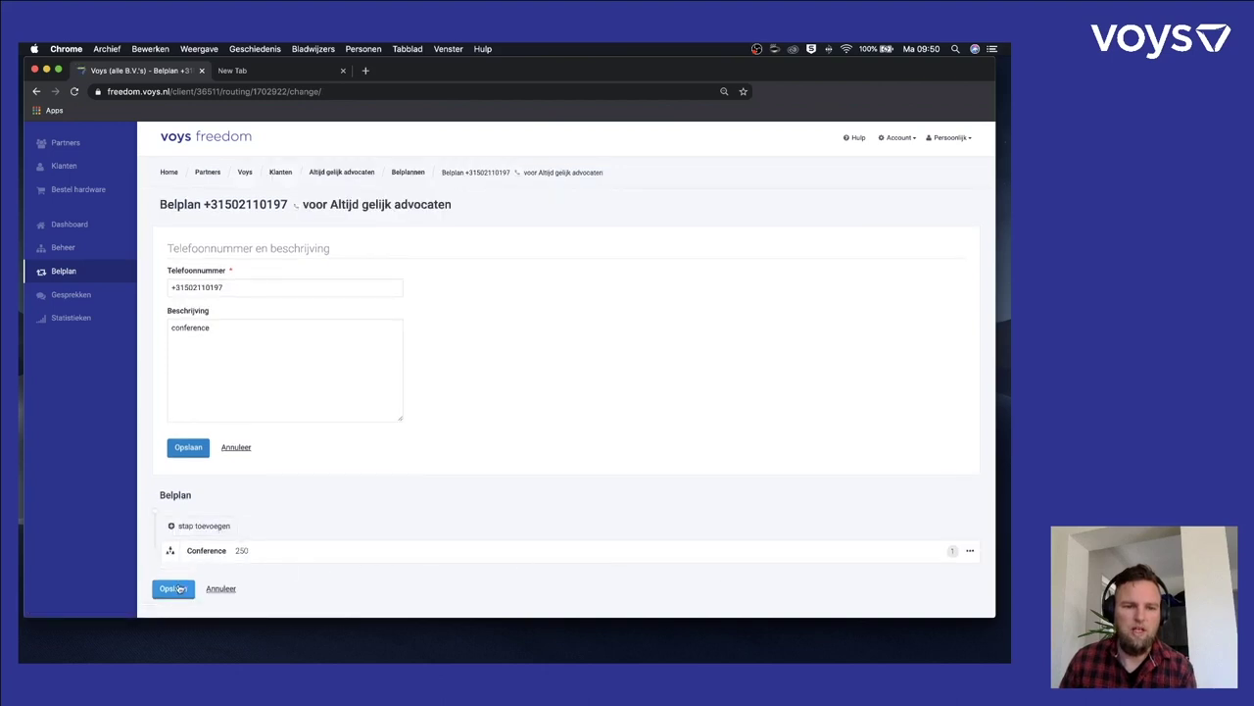
{"action": "left_click", "coordinate": [177, 588]}
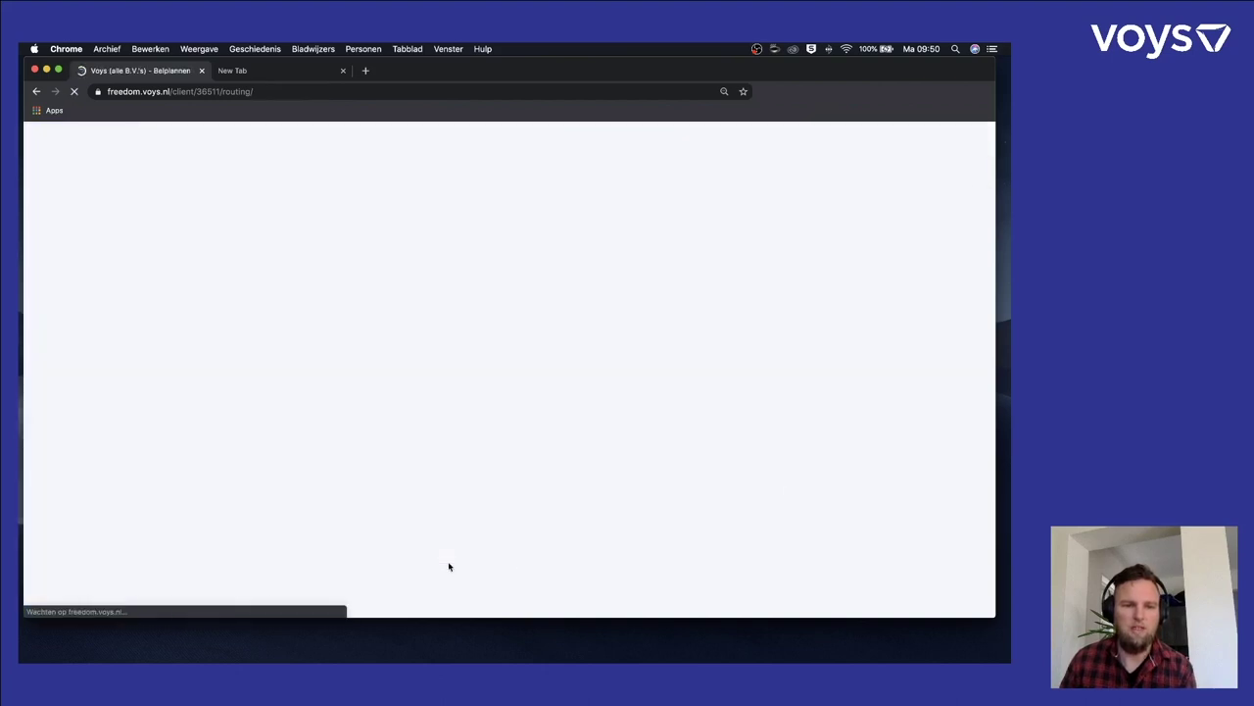